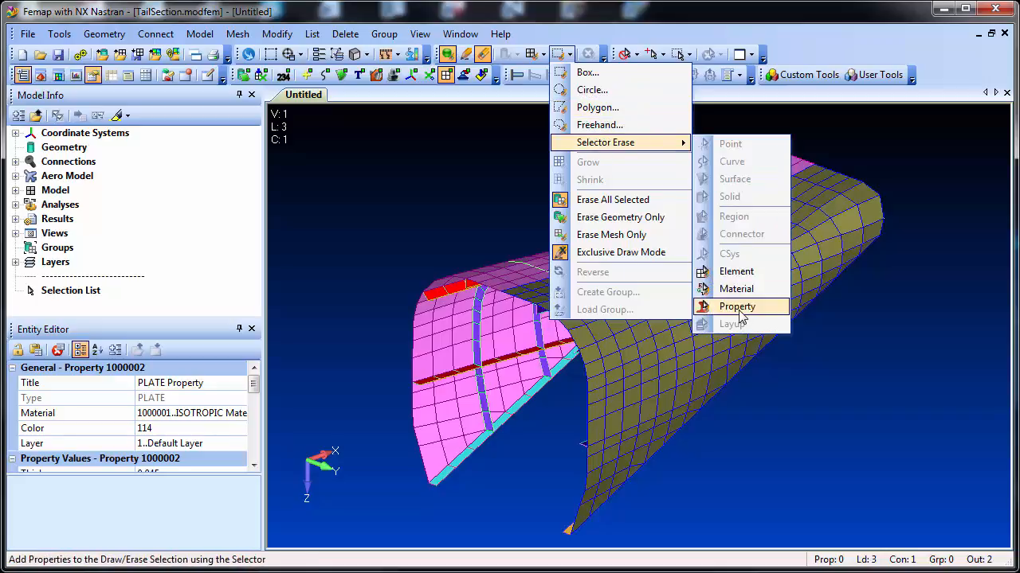
Erase both skin plate properties of the tail section from the display by picking them with the property selector.
{"action": "left_click", "coordinate": [736, 307]}
{"action": "left_click", "coordinate": [734, 306]}
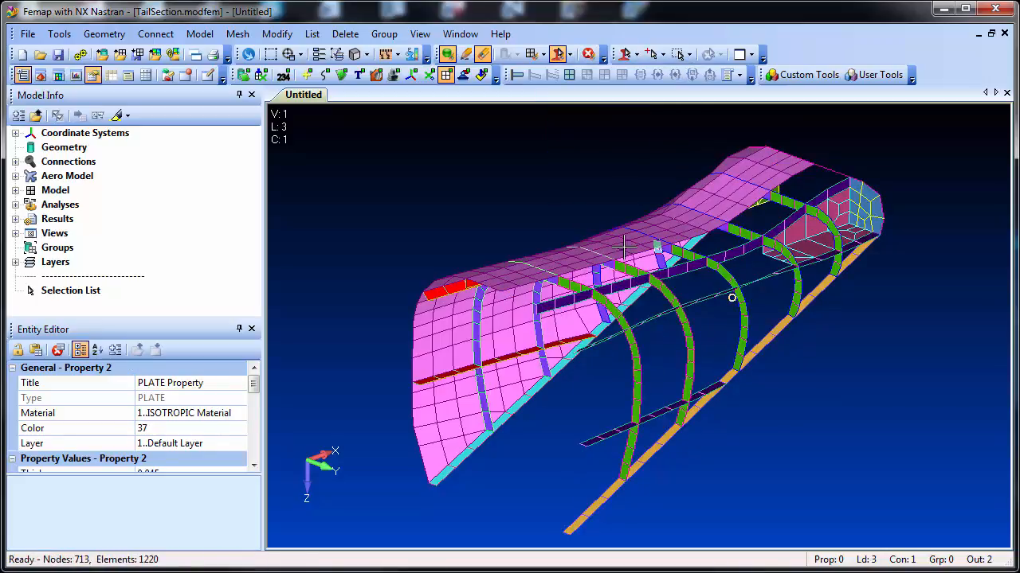
{"action": "left_click", "coordinate": [657, 248]}
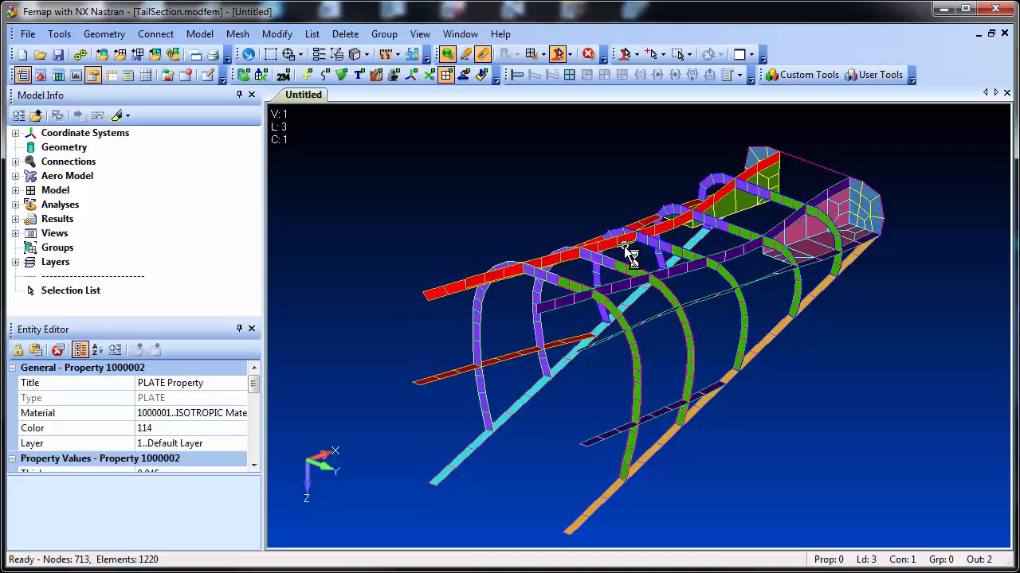
{"action": "left_click", "coordinate": [557, 54]}
{"action": "mouse_move", "coordinate": [570, 256]}
{"action": "middle_mouse_down"}
{"action": "mouse_move", "coordinate": [558, 209]}
{"action": "mouse_move", "coordinate": [579, 273]}
{"action": "middle_mouse_up"}
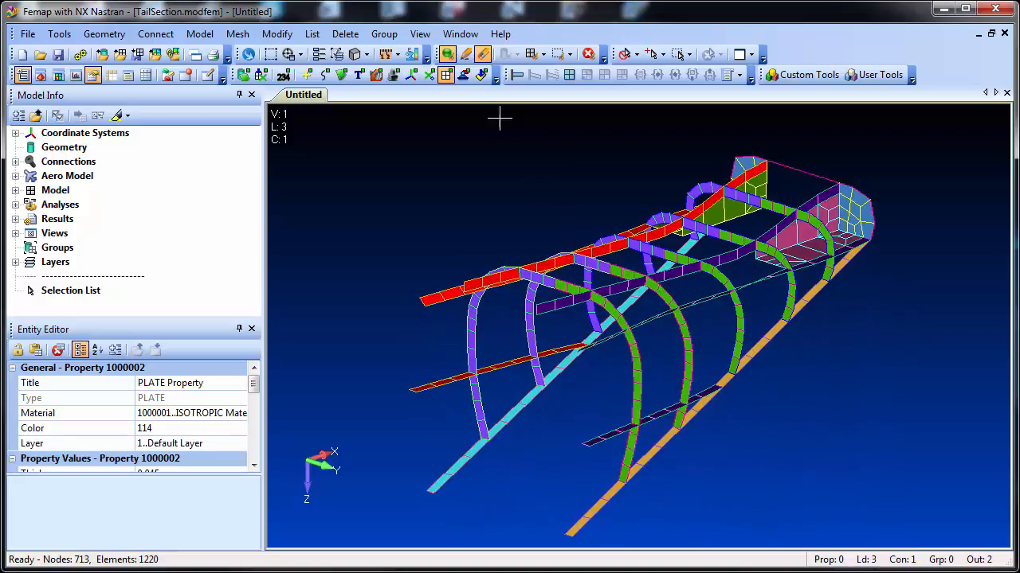
Display only the erased skins, switch back to erasing them, and clear all Draw/Erase selections.
{"action": "left_click", "coordinate": [467, 56]}
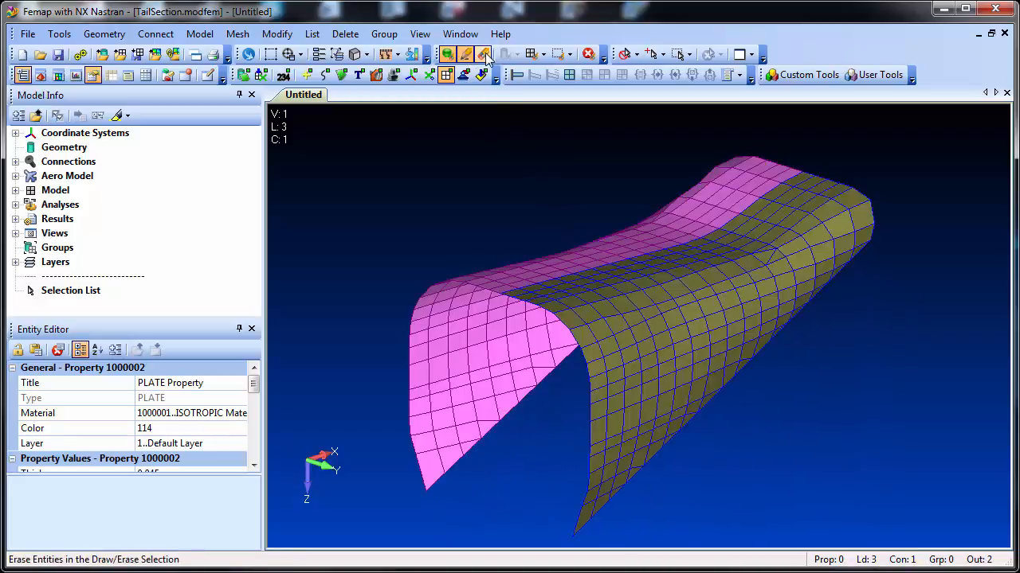
{"action": "left_click", "coordinate": [484, 56]}
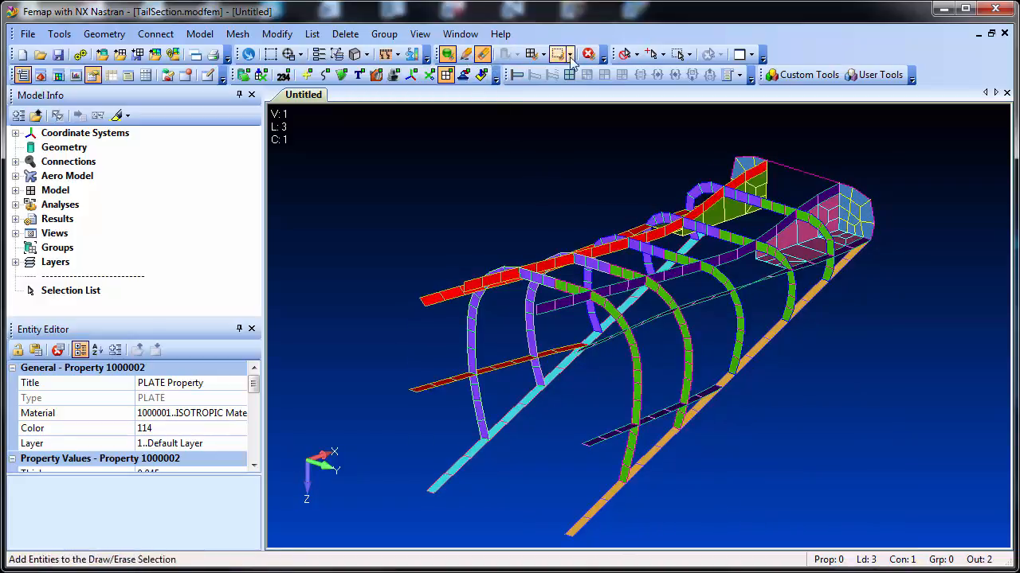
{"action": "left_click", "coordinate": [589, 56]}
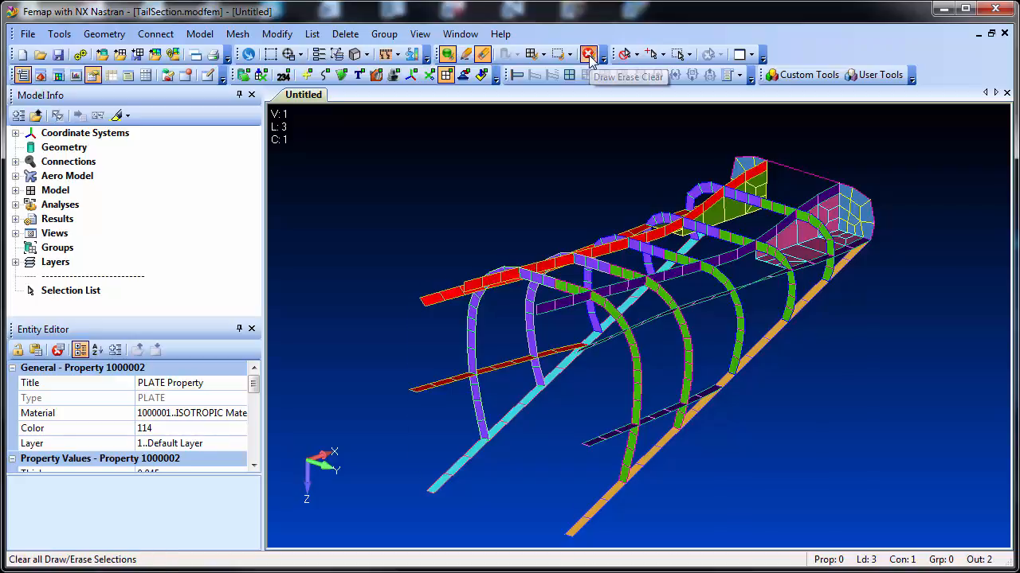
Erase elements 20506, 21006, 21007 and 20507 on the olive side skin from the display.
{"action": "left_click", "coordinate": [542, 54]}
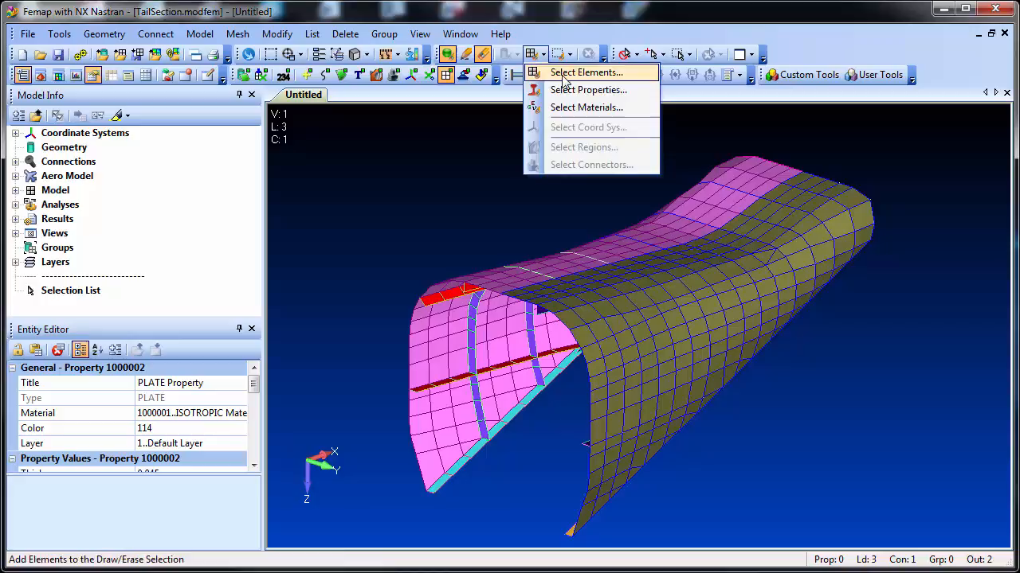
{"action": "left_click", "coordinate": [561, 73]}
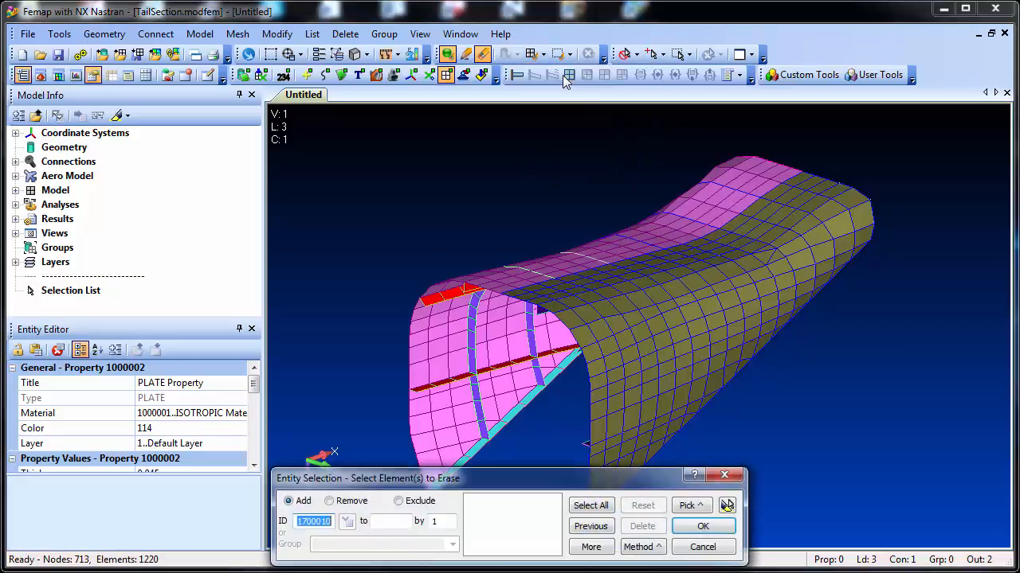
{"action": "left_click", "coordinate": [701, 307]}
{"action": "left_click", "coordinate": [704, 309]}
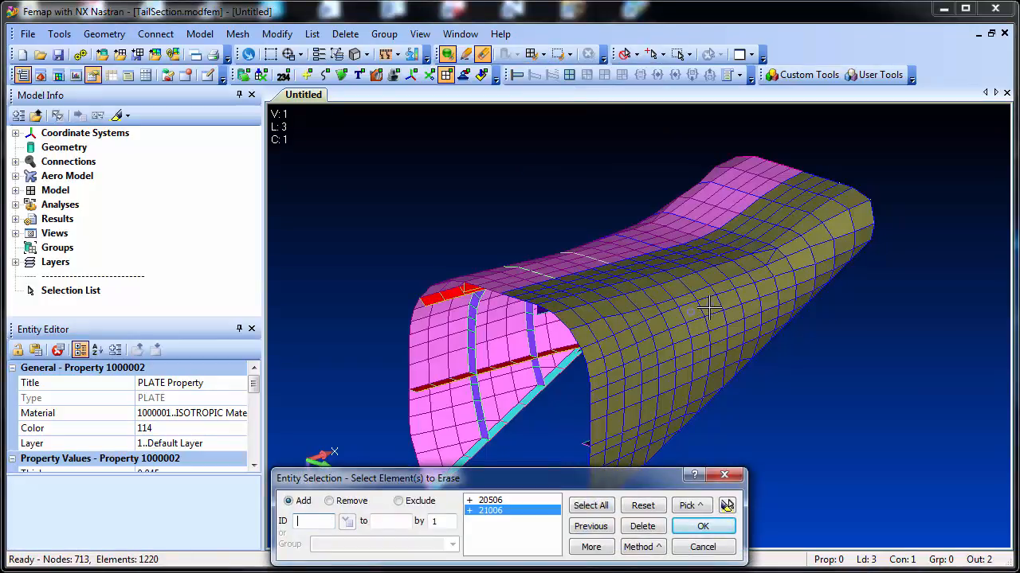
{"action": "left_click", "coordinate": [707, 321]}
{"action": "left_click", "coordinate": [688, 325]}
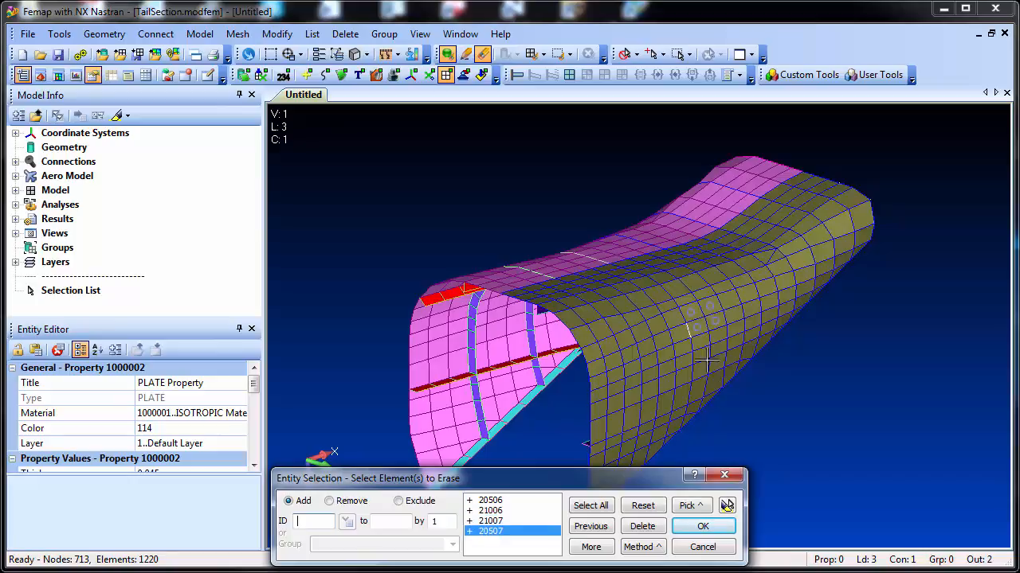
{"action": "left_click", "coordinate": [703, 527]}
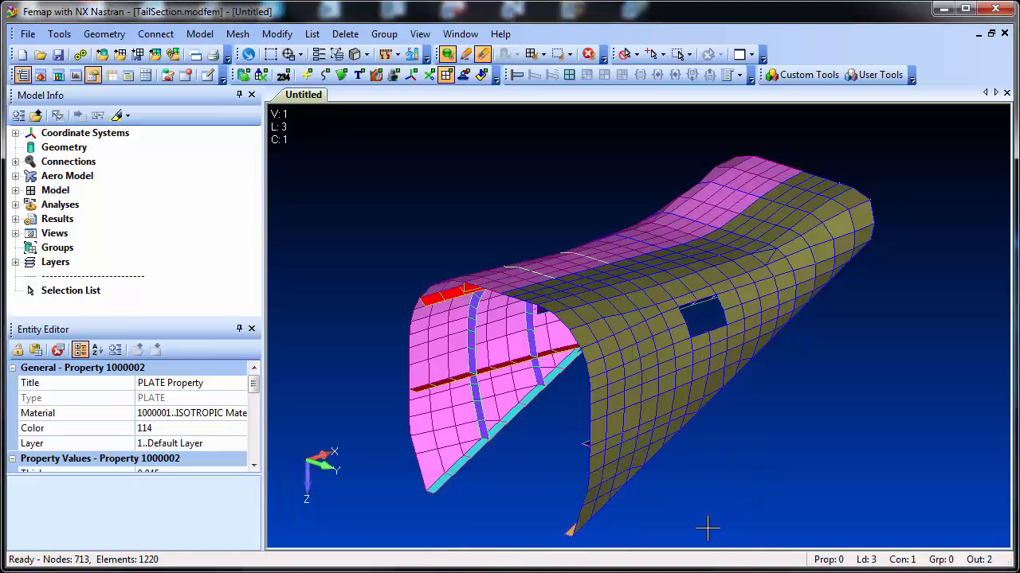
Grow the erased element selection repeatedly to enlarge the opening in the olive side skin.
{"action": "left_click", "coordinate": [571, 55]}
{"action": "left_click", "coordinate": [592, 162]}
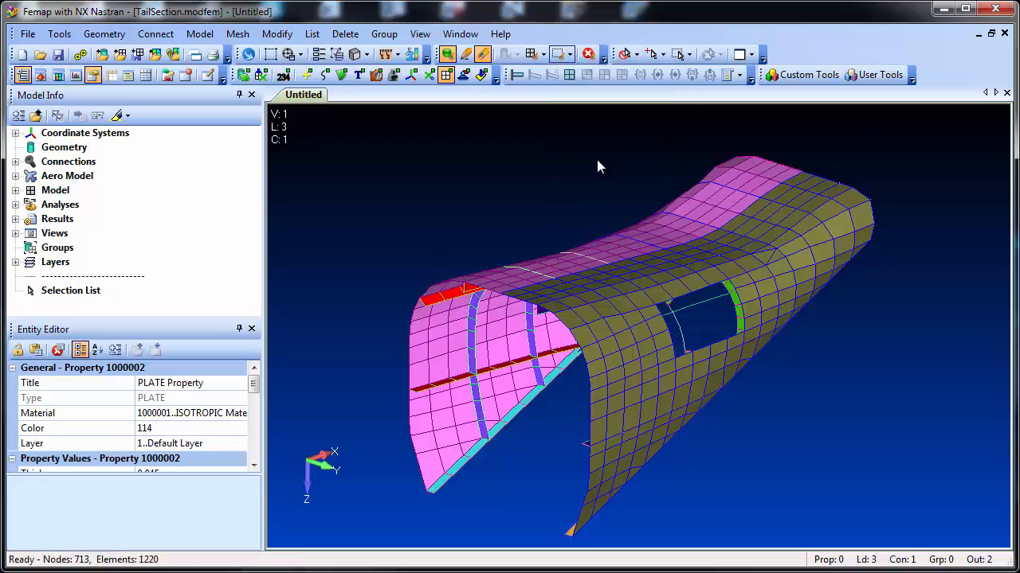
{"action": "left_click", "coordinate": [557, 54]}
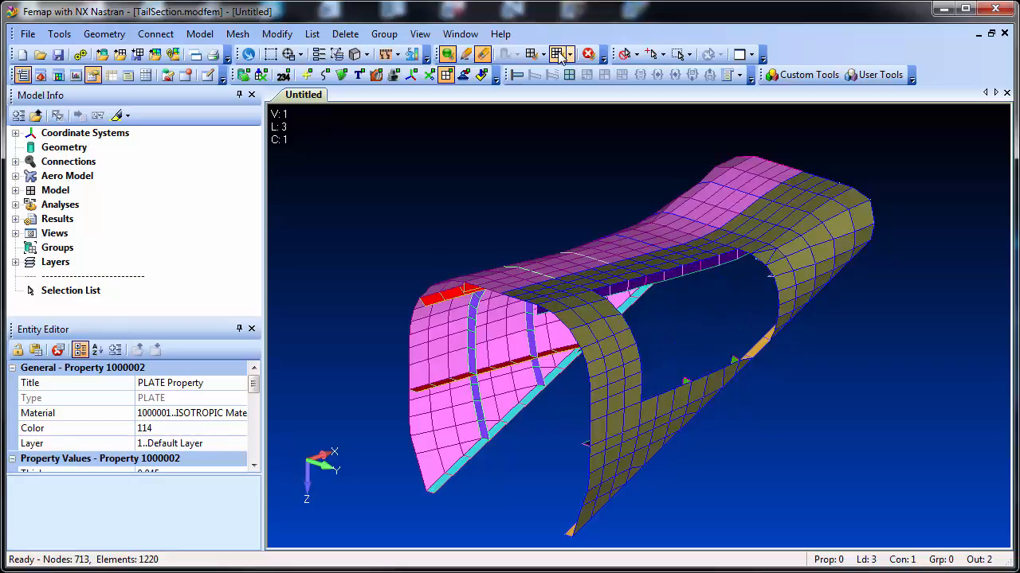
{"action": "mouse_move", "coordinate": [592, 234]}
{"action": "middle_mouse_down"}
{"action": "mouse_move", "coordinate": [581, 175]}
{"action": "mouse_move", "coordinate": [587, 230]}
{"action": "middle_mouse_up"}
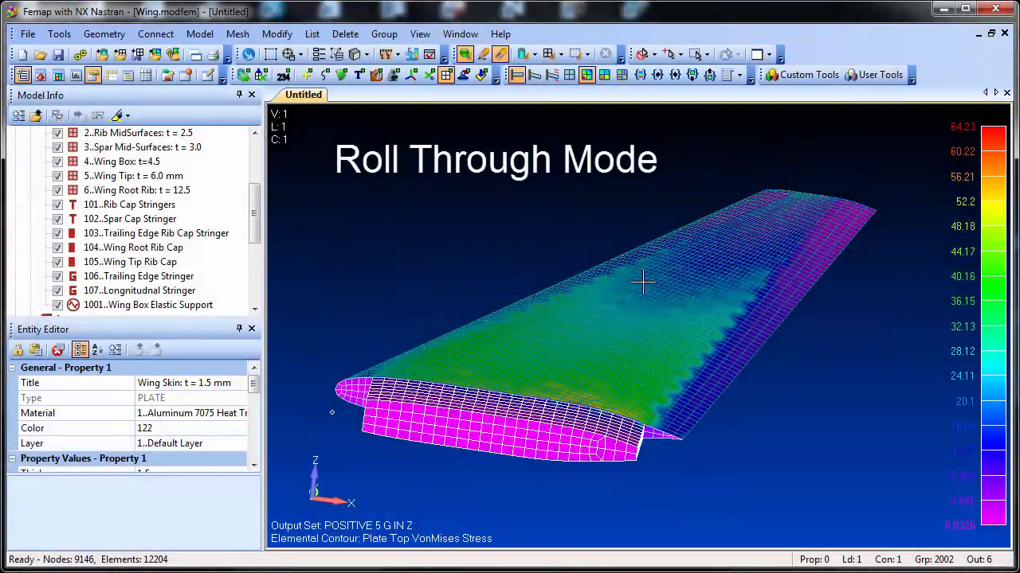
Choose the Roll-Thru view option and move the view through the wing to examine its internal structure.
{"action": "middle_click_drag", "start_coordinate": [651, 197], "coordinate": [670, 430], "text": "shift"}
{"action": "middle_click_drag", "start_coordinate": [667, 267], "coordinate": [658, 303], "text": "shift"}
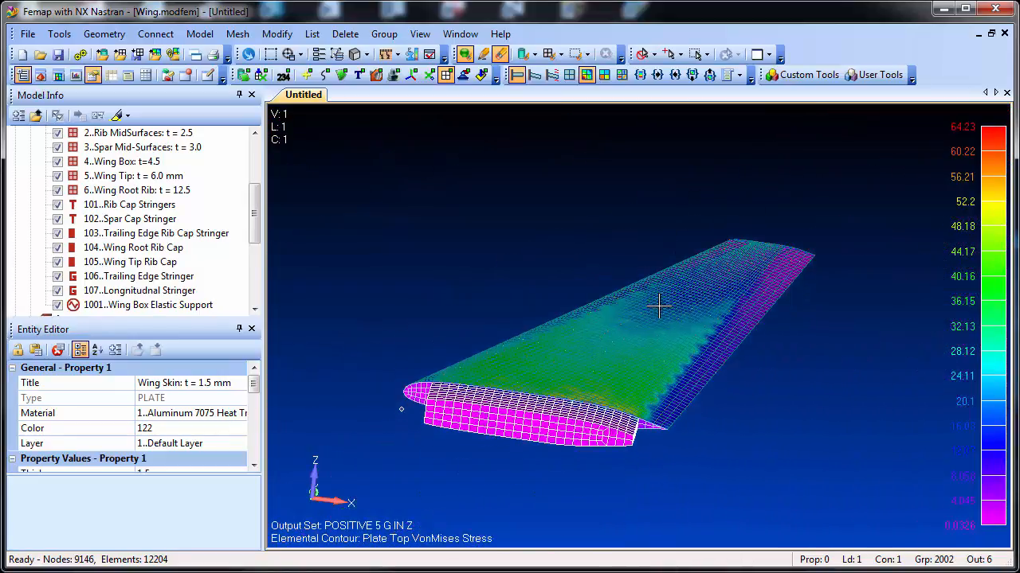
{"action": "left_click", "coordinate": [298, 54]}
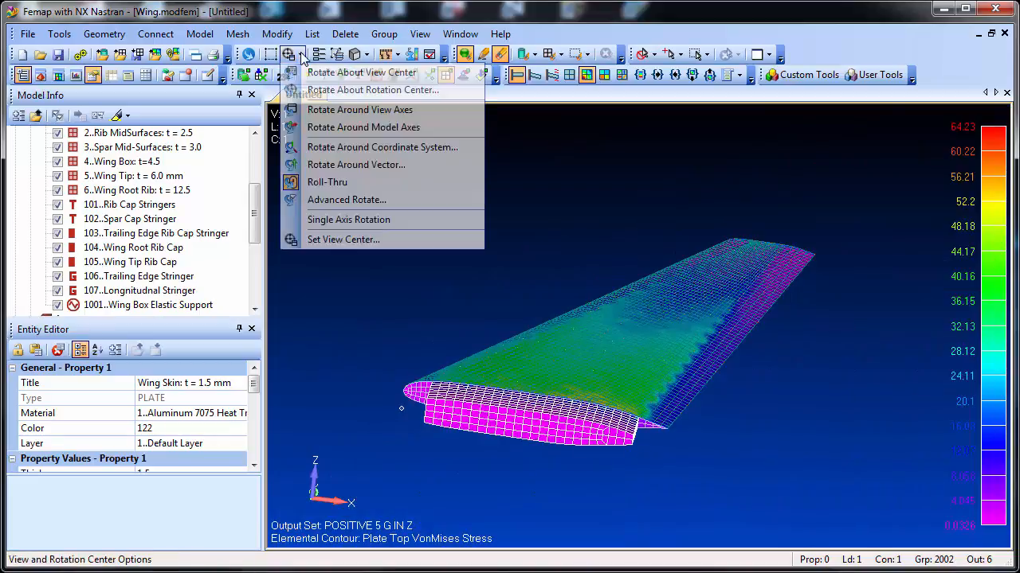
{"action": "left_click", "coordinate": [386, 183]}
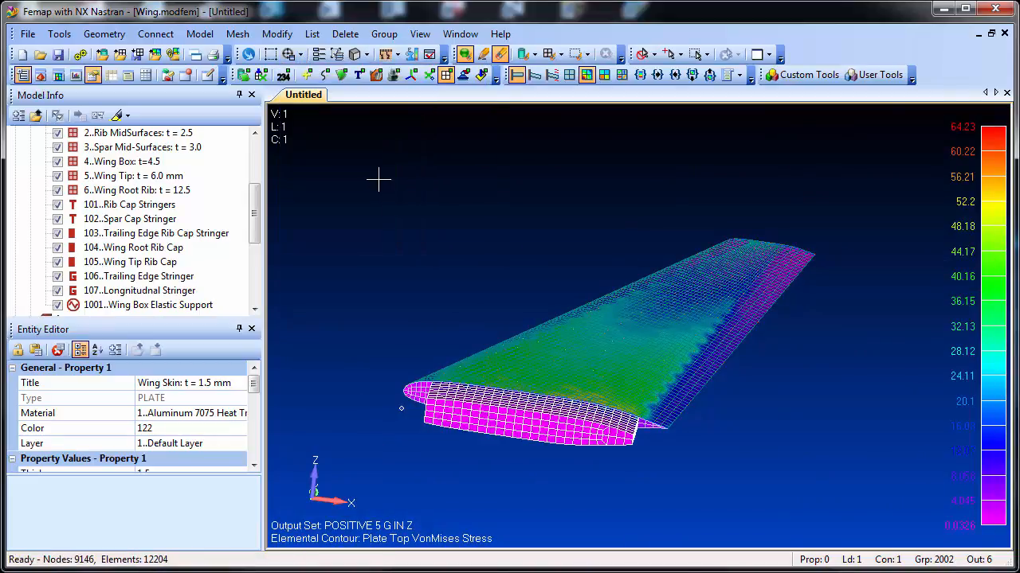
{"action": "middle_click_drag", "start_coordinate": [617, 360], "coordinate": [730, 295]}
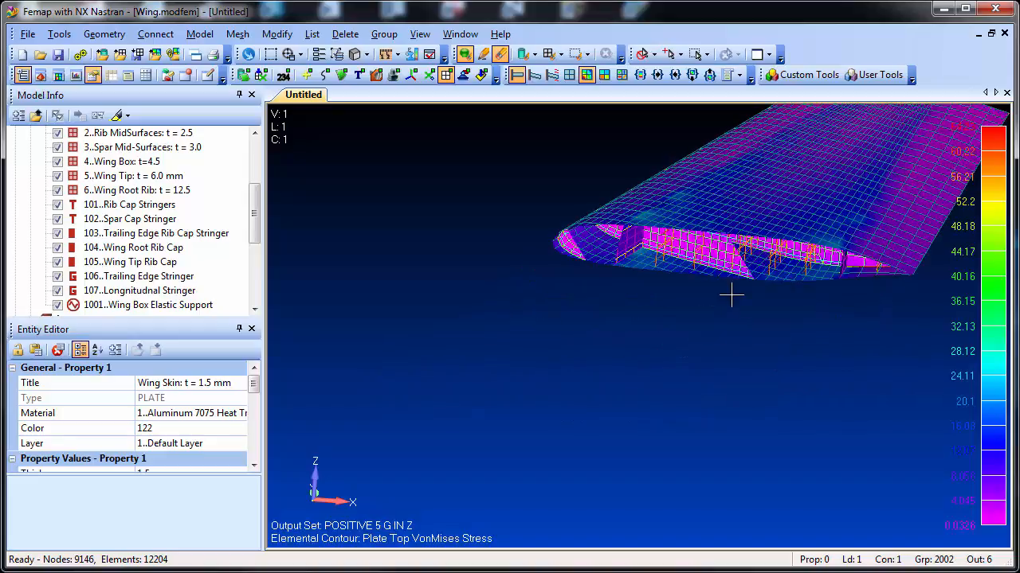
{"action": "middle_click_drag", "start_coordinate": [741, 234], "coordinate": [647, 322]}
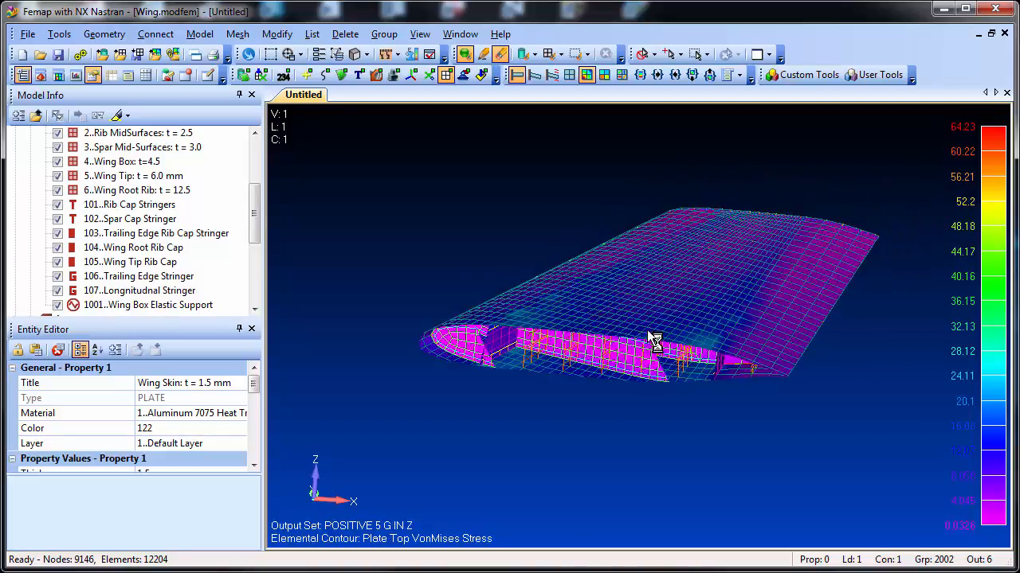
{"action": "middle_click_drag", "start_coordinate": [647, 331], "coordinate": [598, 359]}
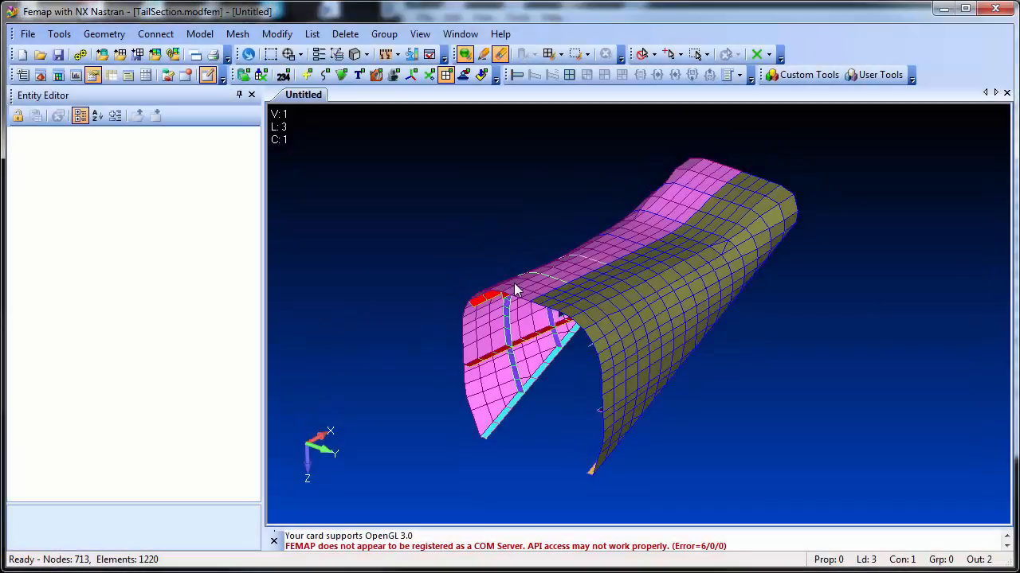
Enable dynamic zoom and dynamic rotate around the cursor location in the user interface preferences.
{"action": "middle_click_drag", "start_coordinate": [595, 394], "coordinate": [846, 207], "text": "ctrl"}
{"action": "middle_click_drag", "start_coordinate": [675, 261], "coordinate": [728, 310]}
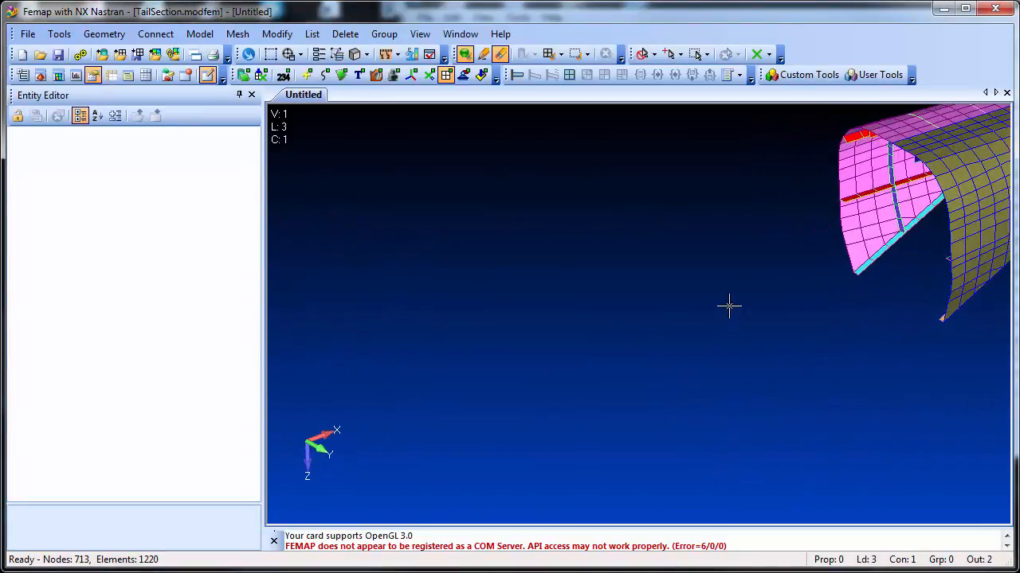
{"action": "key", "text": "ctrl+a"}
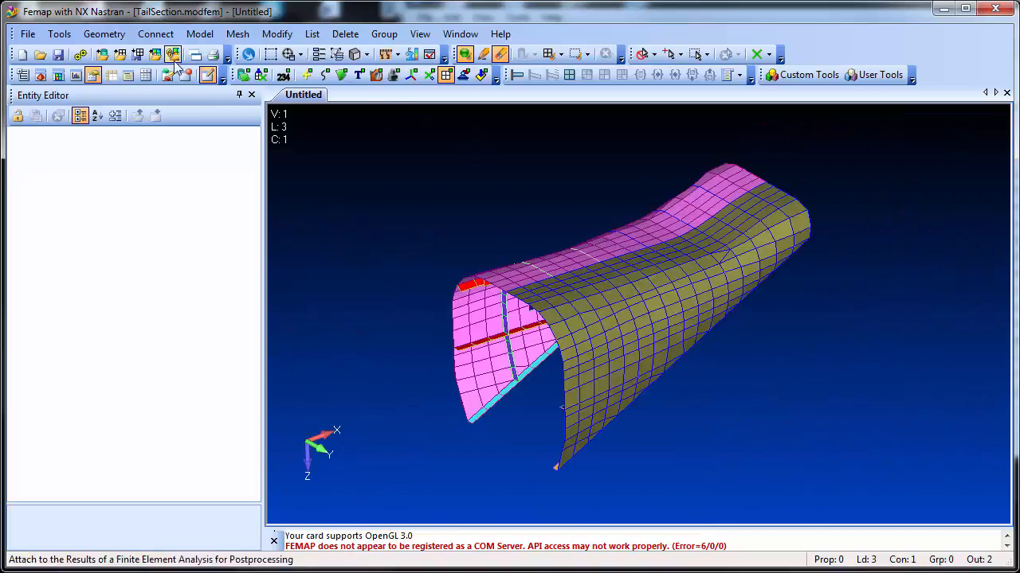
{"action": "left_click", "coordinate": [26, 35]}
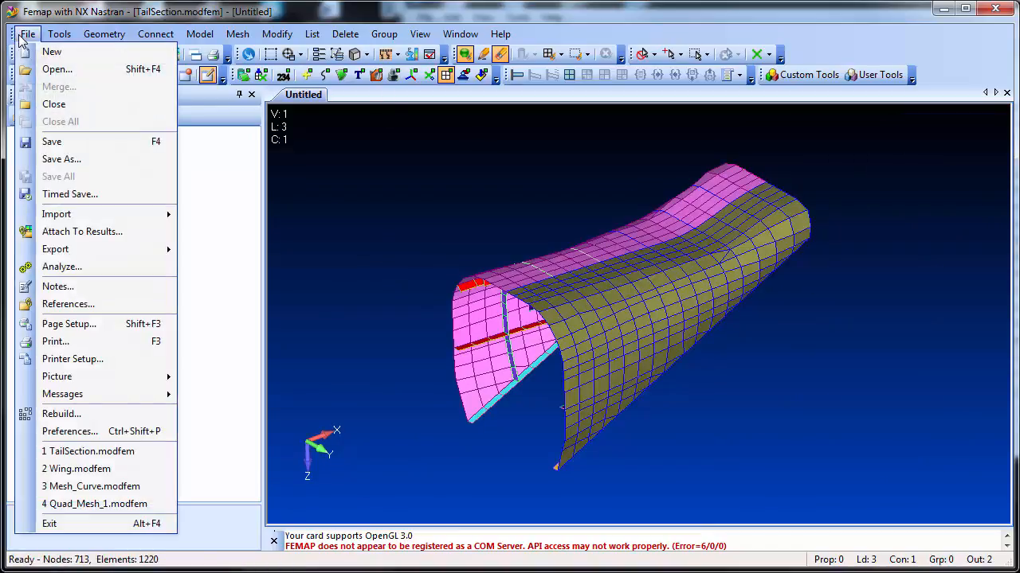
{"action": "left_click", "coordinate": [89, 431]}
{"action": "left_click", "coordinate": [337, 364]}
{"action": "left_click", "coordinate": [337, 380]}
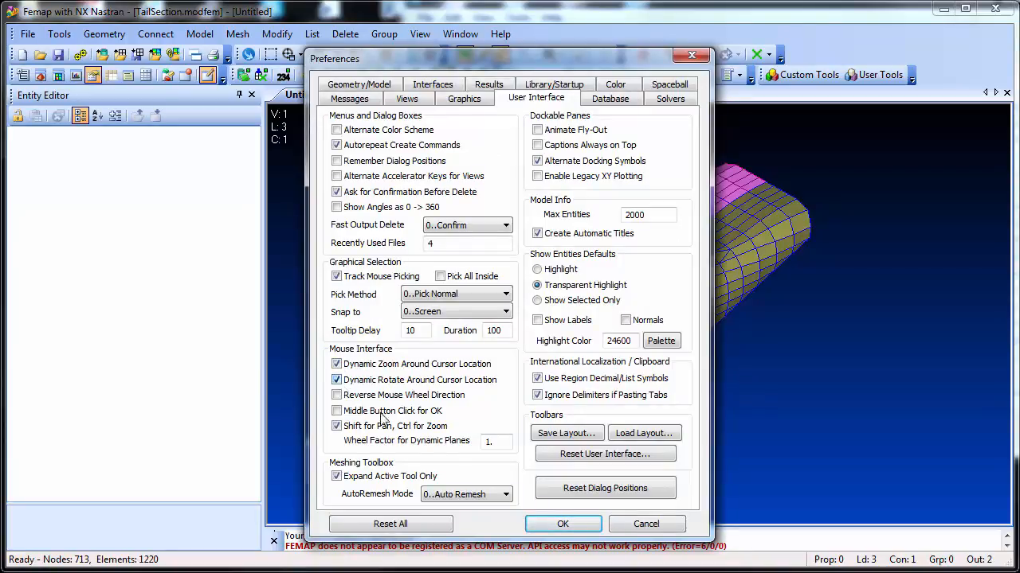
{"action": "left_click", "coordinate": [563, 524]}
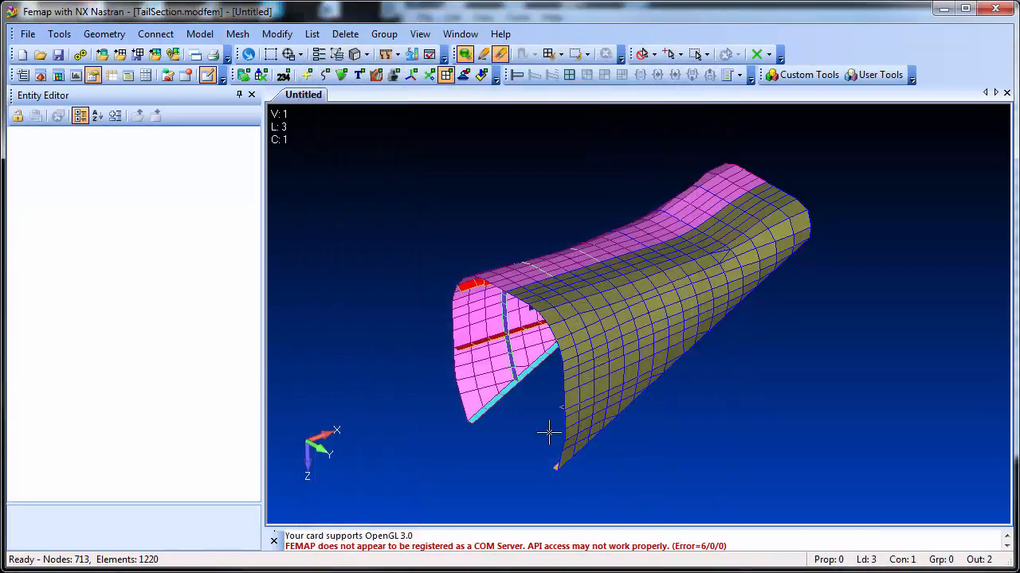
Test zooming and rotating around the cursor at the tail section's open end, and autoscale the view.
{"action": "middle_click_drag", "start_coordinate": [459, 422], "coordinate": [690, 204]}
{"action": "scroll", "coordinate": [607, 253], "scroll_direction": "up", "scroll_amount": 2}
{"action": "mouse_move", "coordinate": [724, 155]}
{"action": "middle_mouse_down"}
{"action": "mouse_move", "coordinate": [773, 138]}
{"action": "mouse_move", "coordinate": [677, 150]}
{"action": "mouse_move", "coordinate": [708, 150]}
{"action": "middle_mouse_up"}
{"action": "mouse_move", "coordinate": [862, 387]}
{"action": "middle_mouse_down"}
{"action": "mouse_move", "coordinate": [815, 462]}
{"action": "mouse_move", "coordinate": [862, 392]}
{"action": "mouse_move", "coordinate": [853, 398]}
{"action": "middle_mouse_up"}
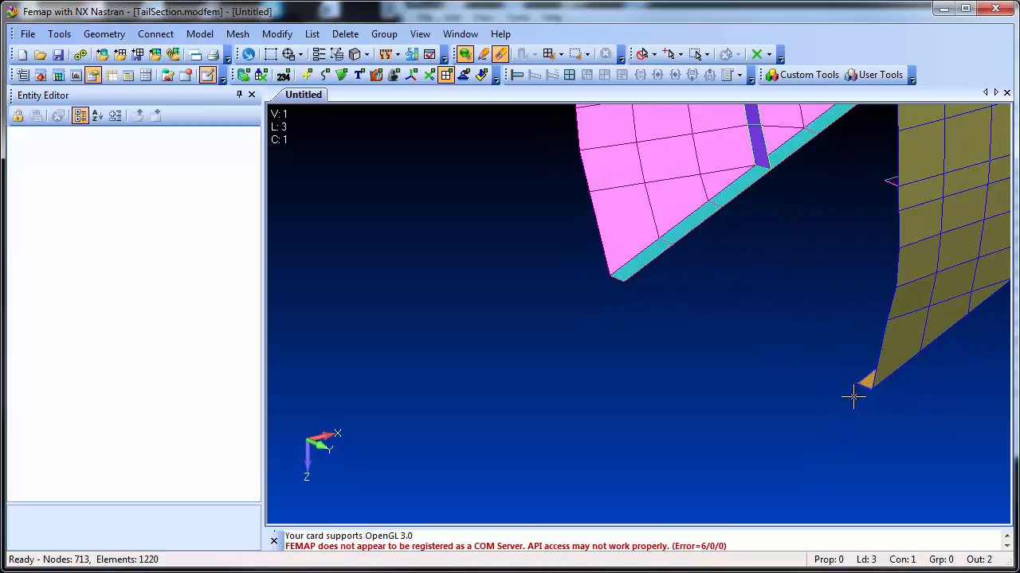
{"action": "key", "text": "ctrl+a"}
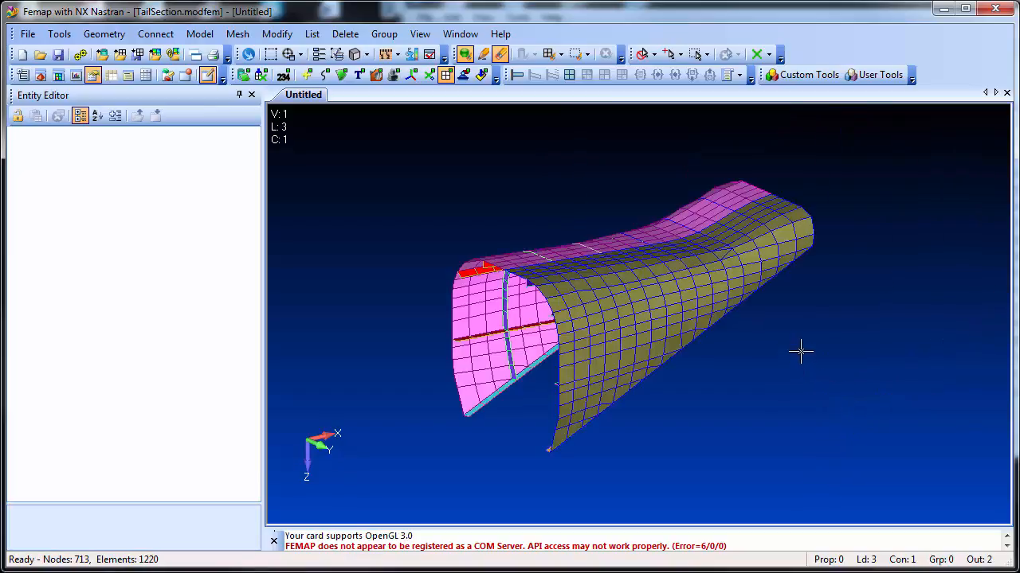
{"action": "key", "text": "F6"}
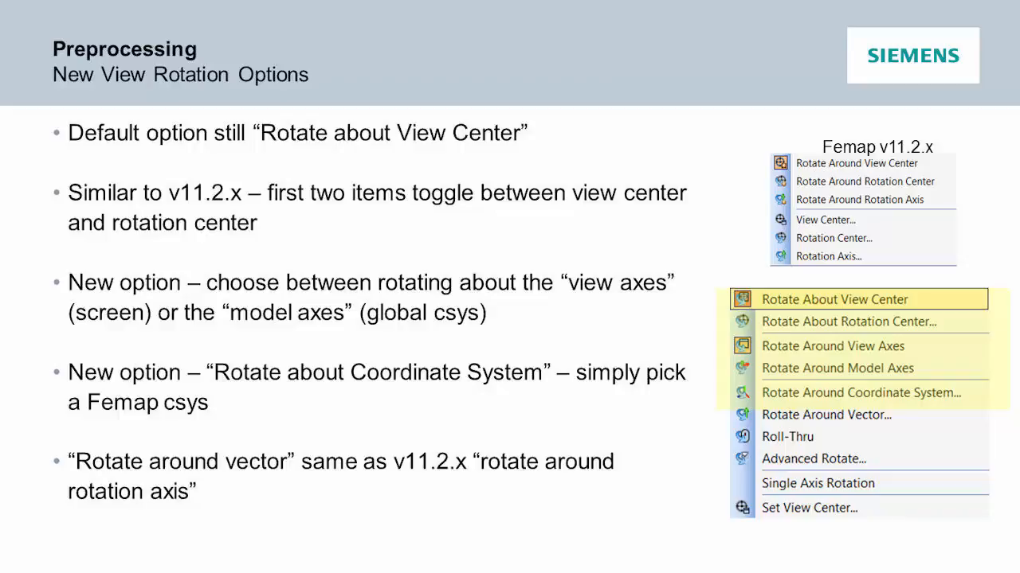
{"action": "key", "text": "Right"}
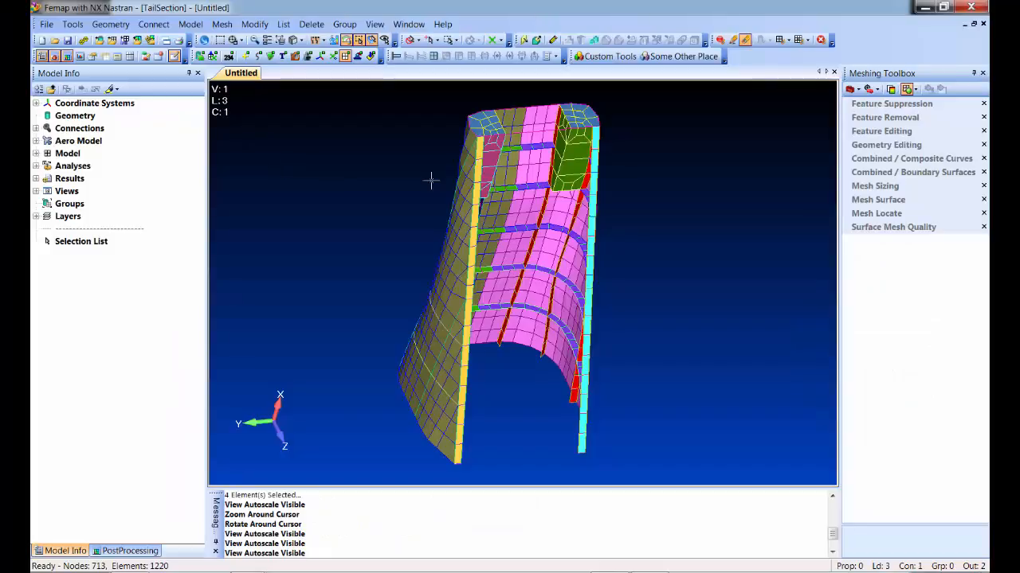
Zoom in closely on the pink skin elements near the tail section's narrow end.
{"action": "scroll", "coordinate": [587, 119], "scroll_direction": "up", "scroll_amount": 6}
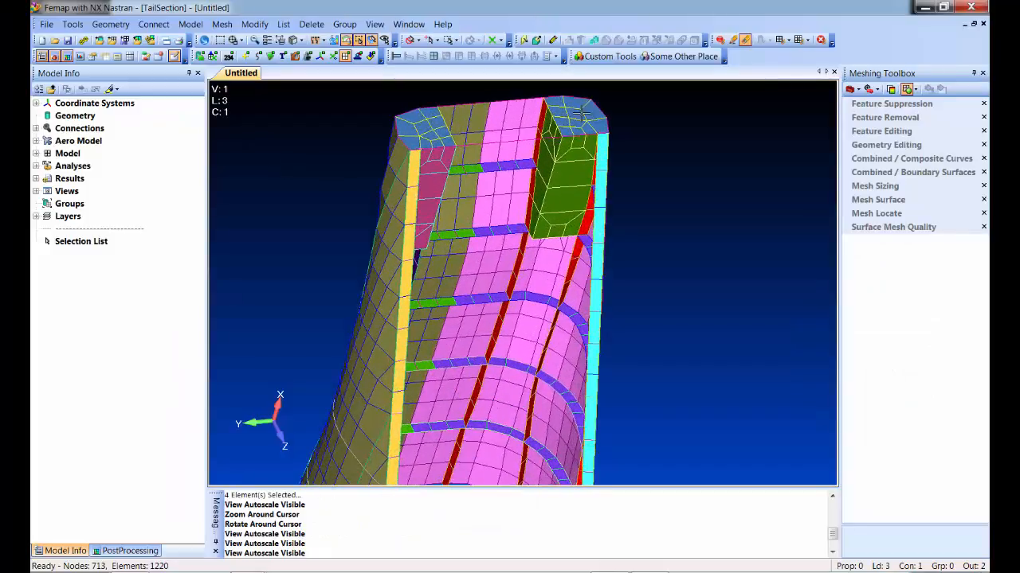
{"action": "scroll", "coordinate": [239, 120], "scroll_direction": "up", "scroll_amount": 5}
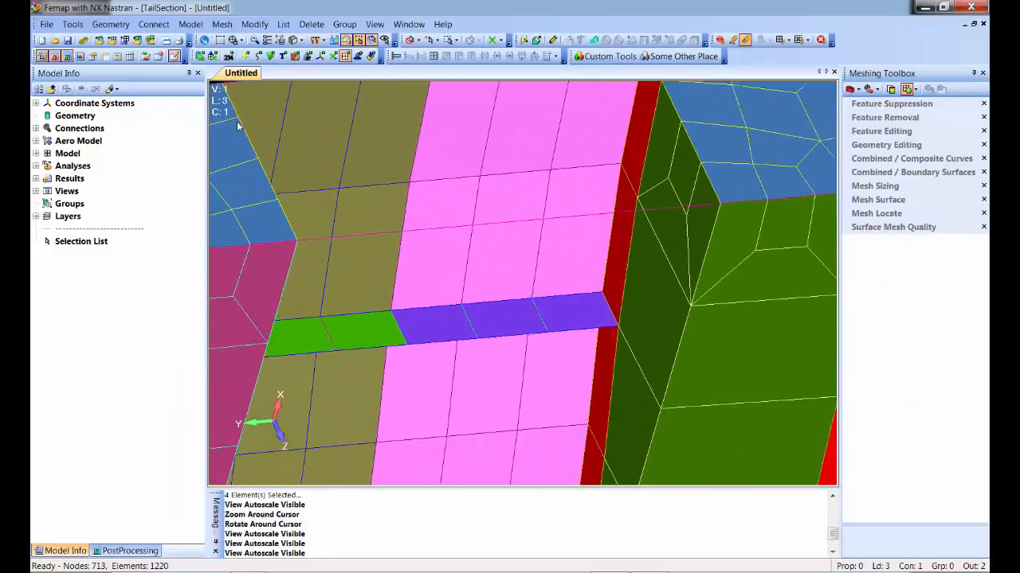
{"action": "scroll", "coordinate": [740, 306], "scroll_direction": "up", "scroll_amount": 2}
{"action": "scroll", "coordinate": [740, 306], "scroll_direction": "up", "scroll_amount": 2}
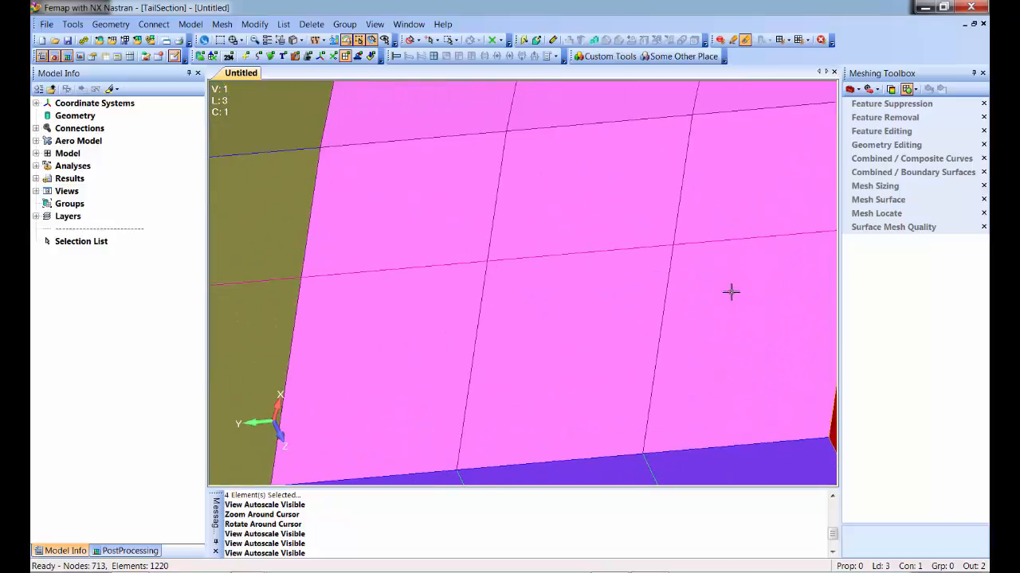